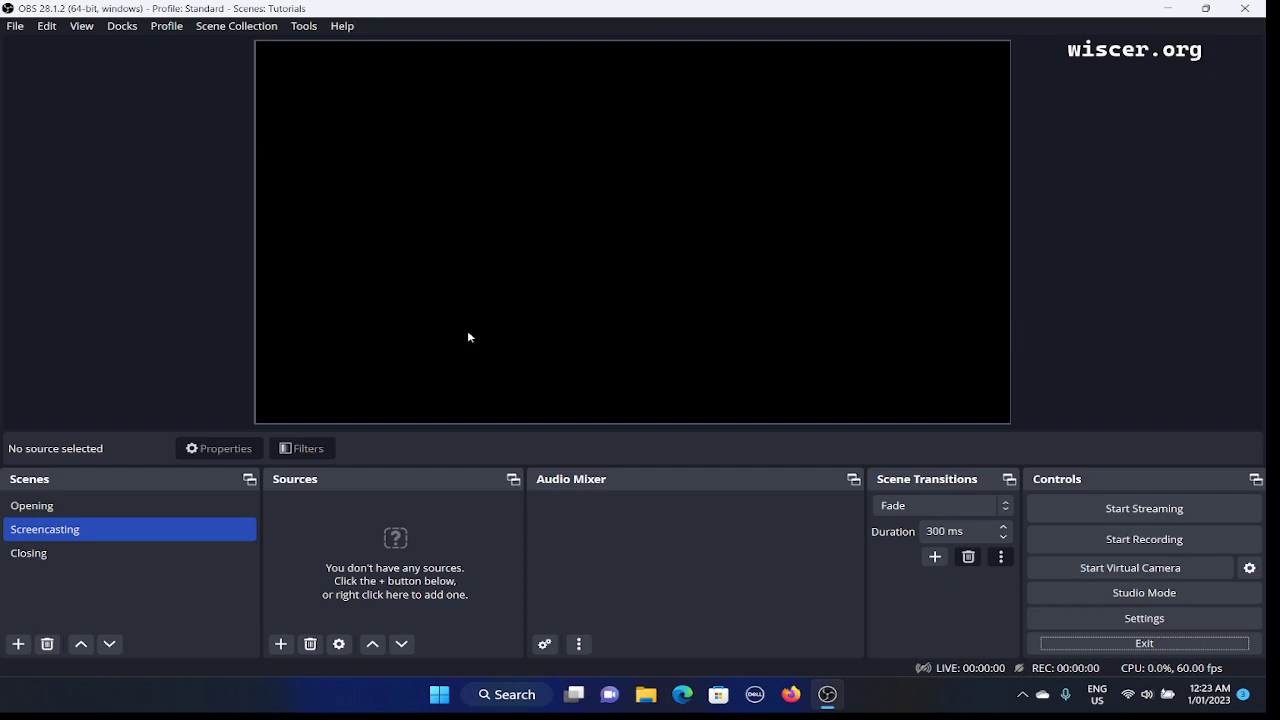
- Go through the source types that can be added to the Screencasting scene, from audio captures down to Text (GDI+)
key("Tab")
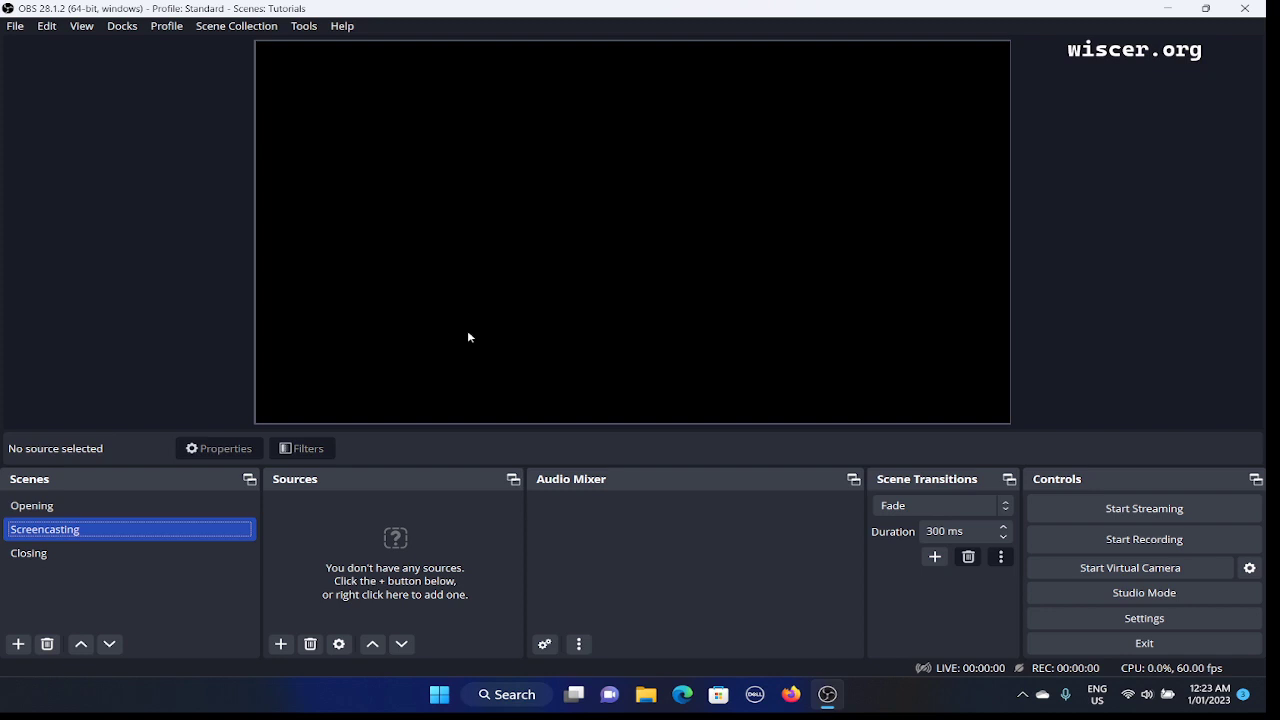
key("Return")
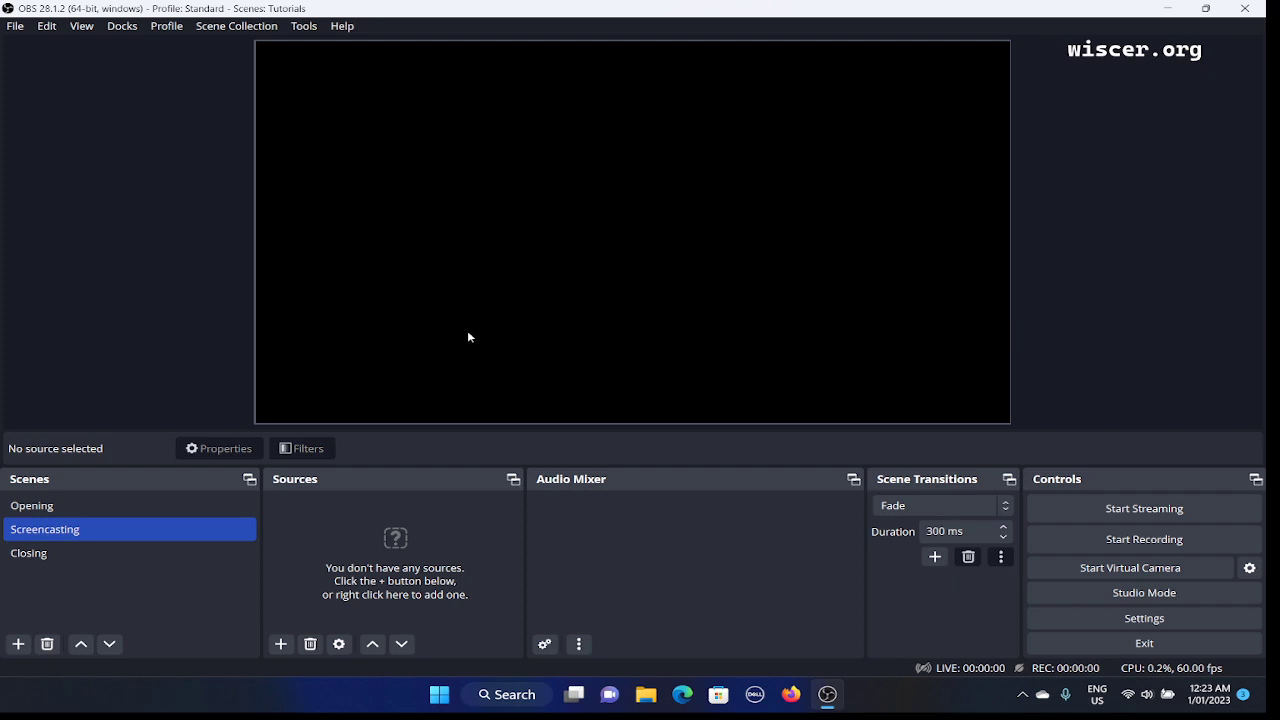
right_click(468, 337)
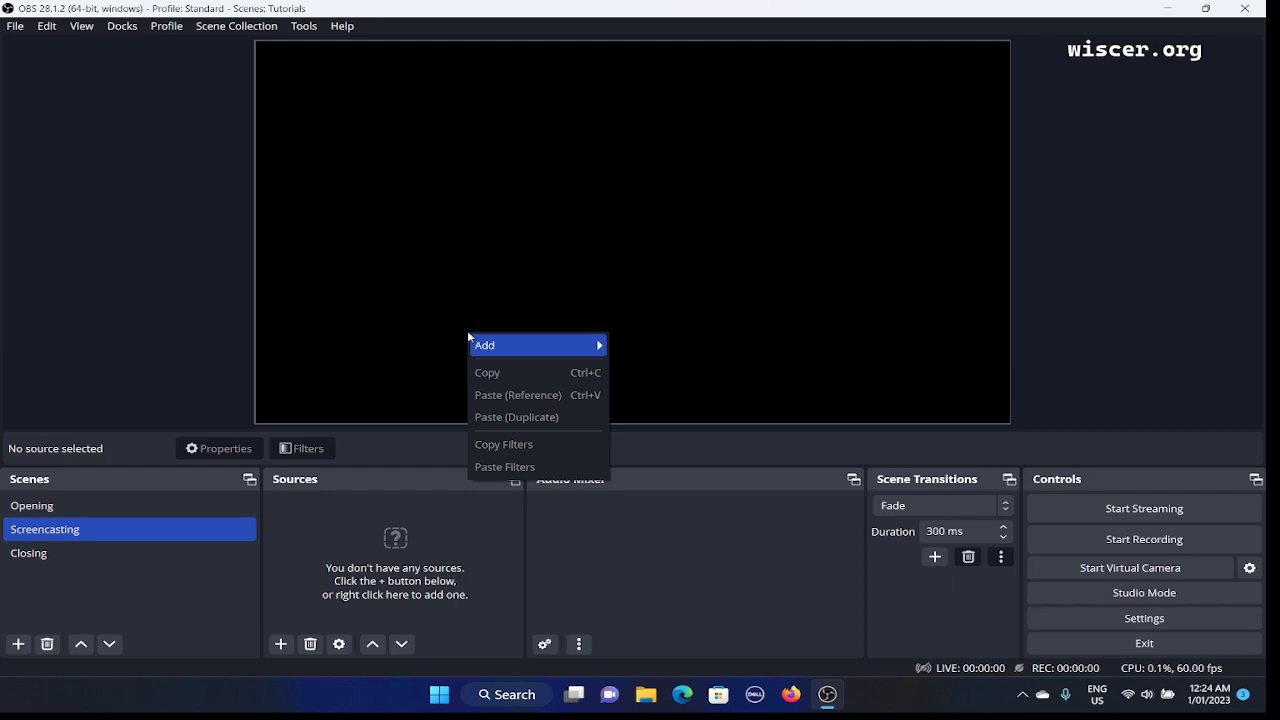
left_click(469, 337)
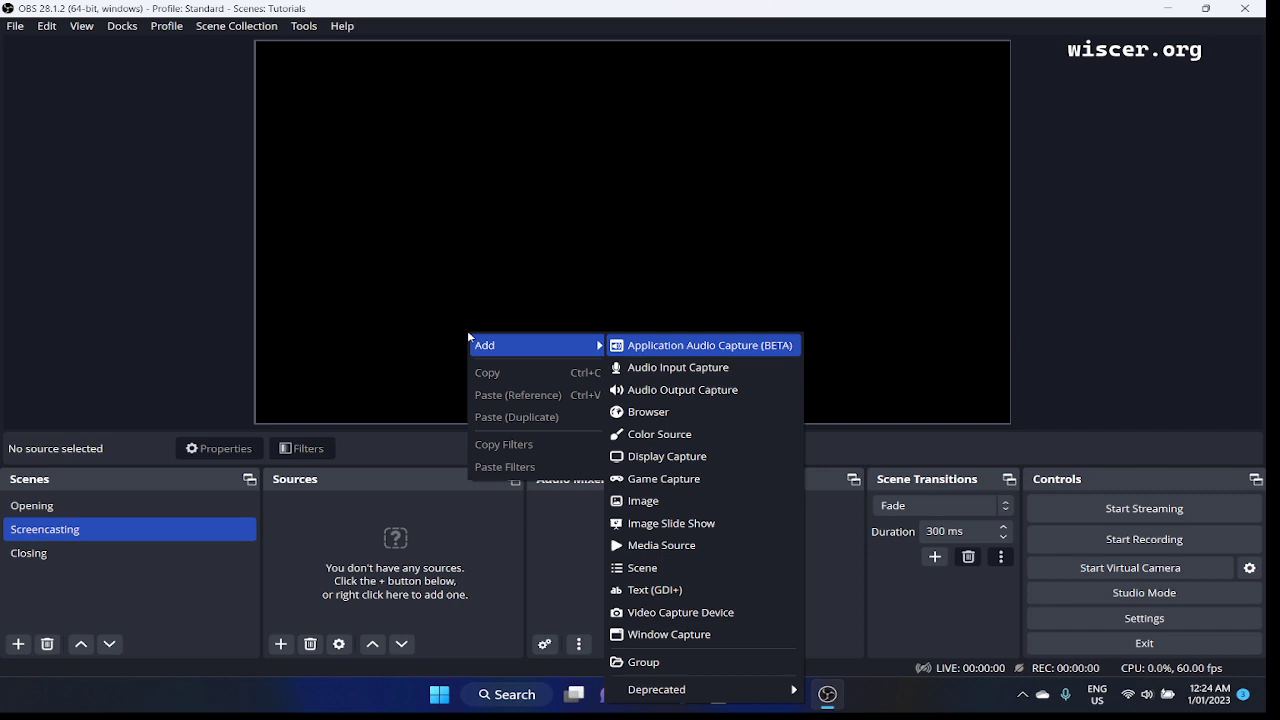
key("Down")
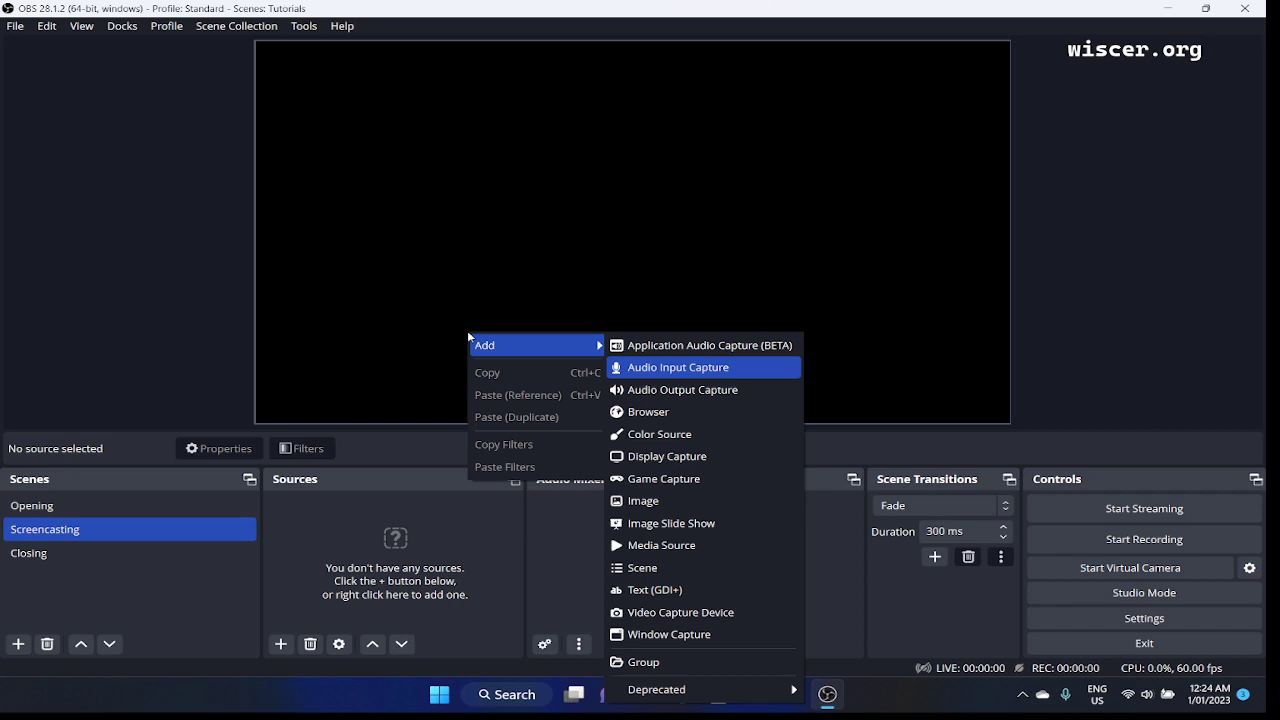
key("Down")
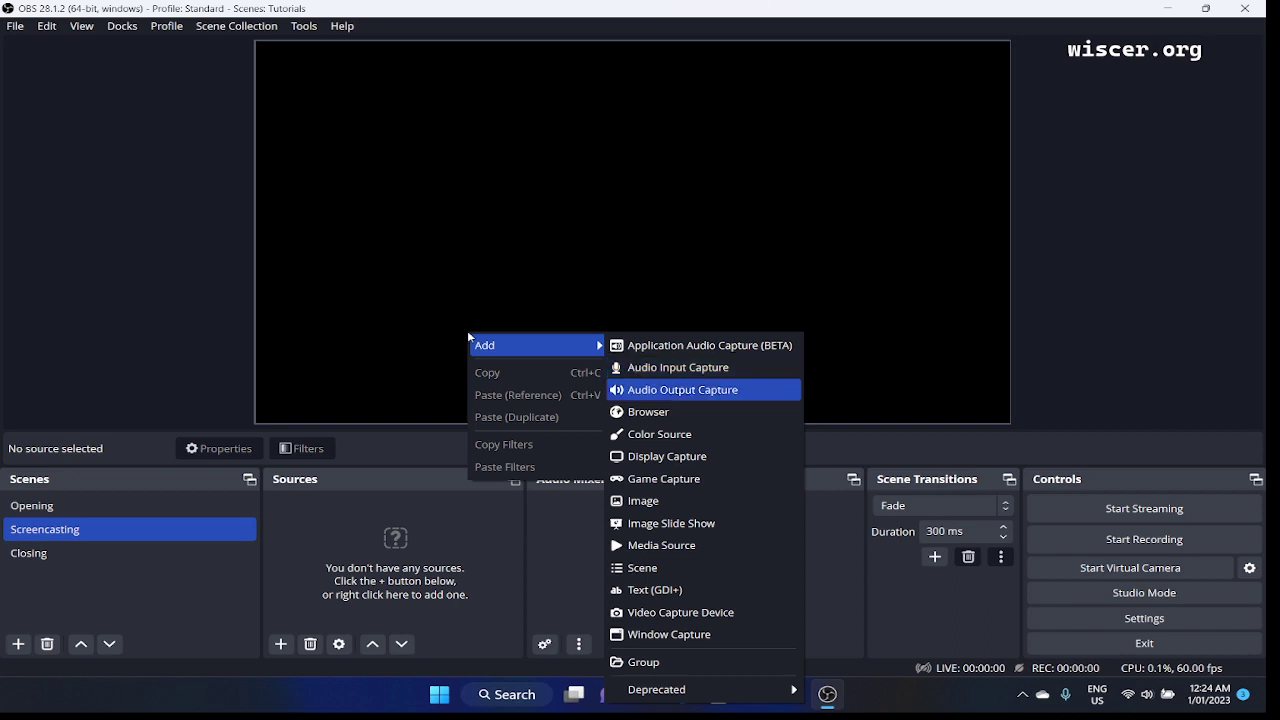
key("Down")
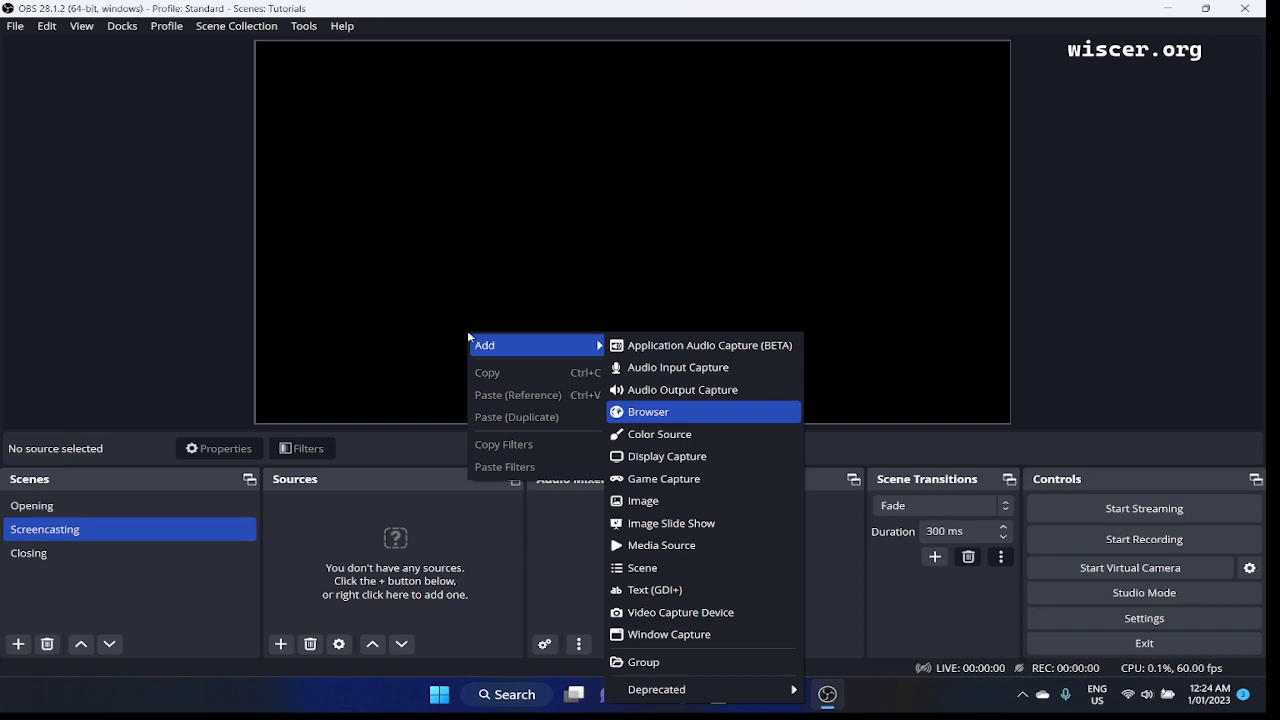
key("Down")
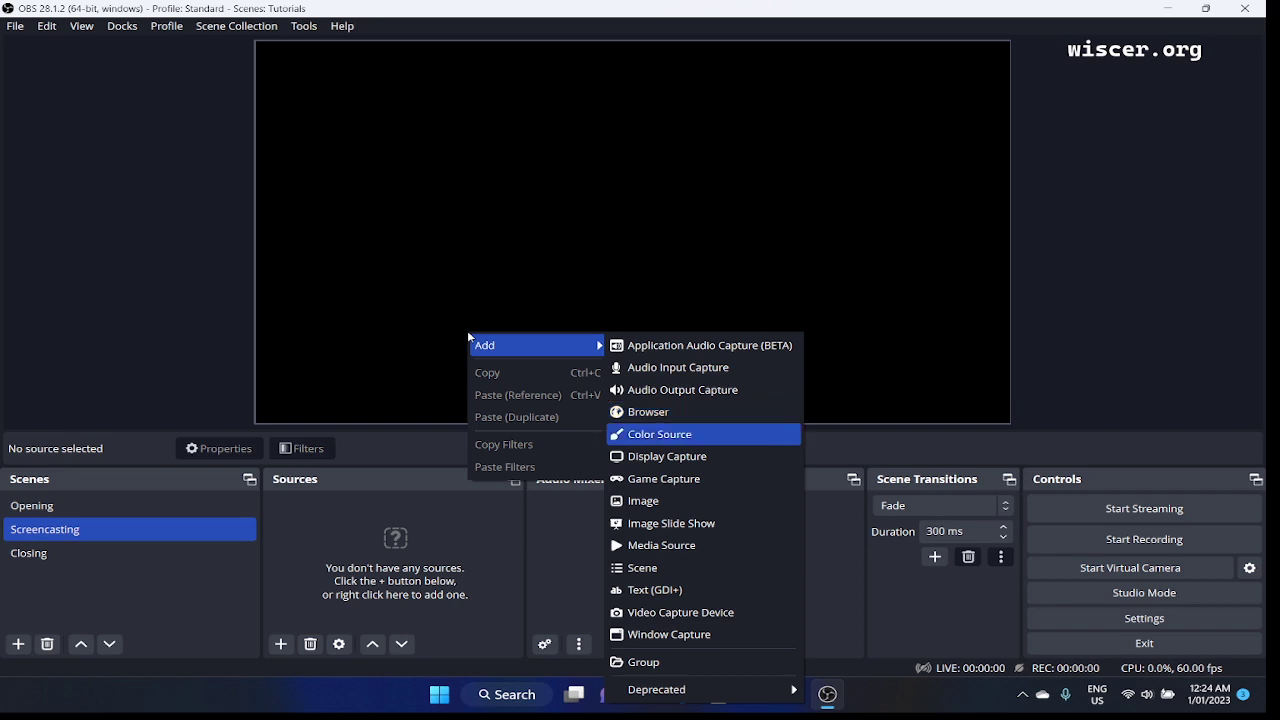
key("Down")
key("Down")
key("Down")
key("Down")
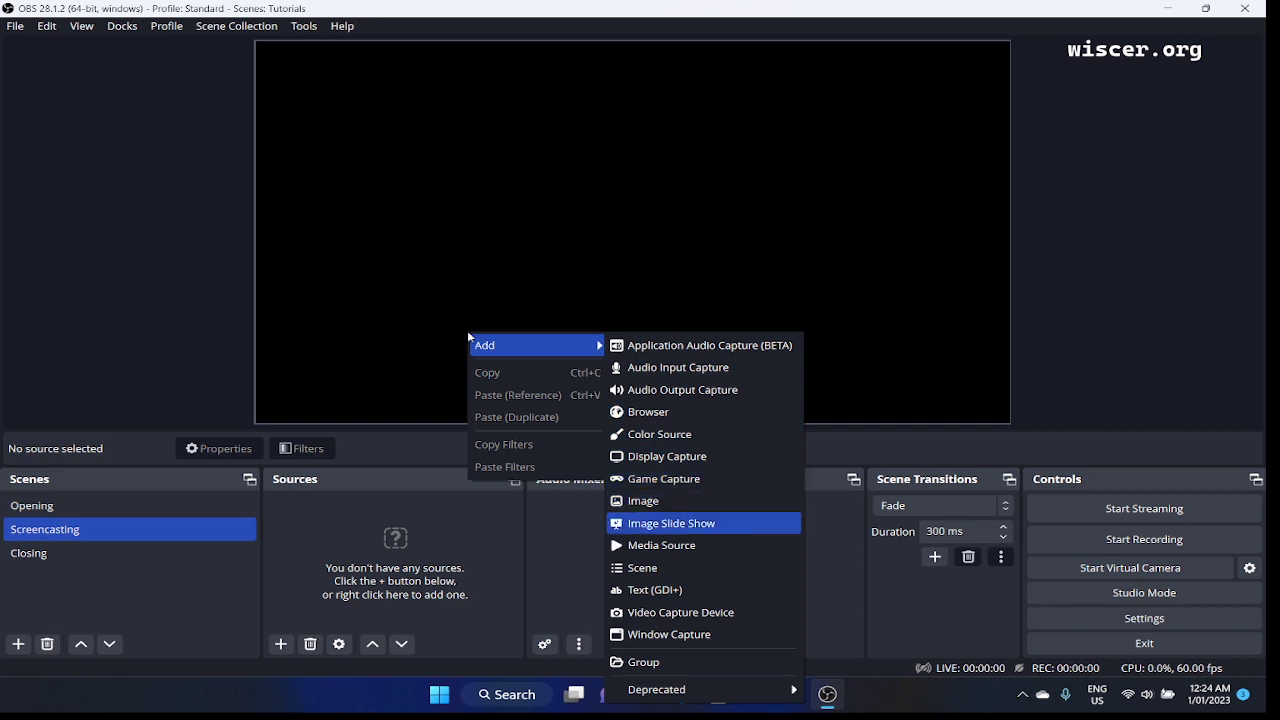
key("Down")
key("Down")
key("Down")
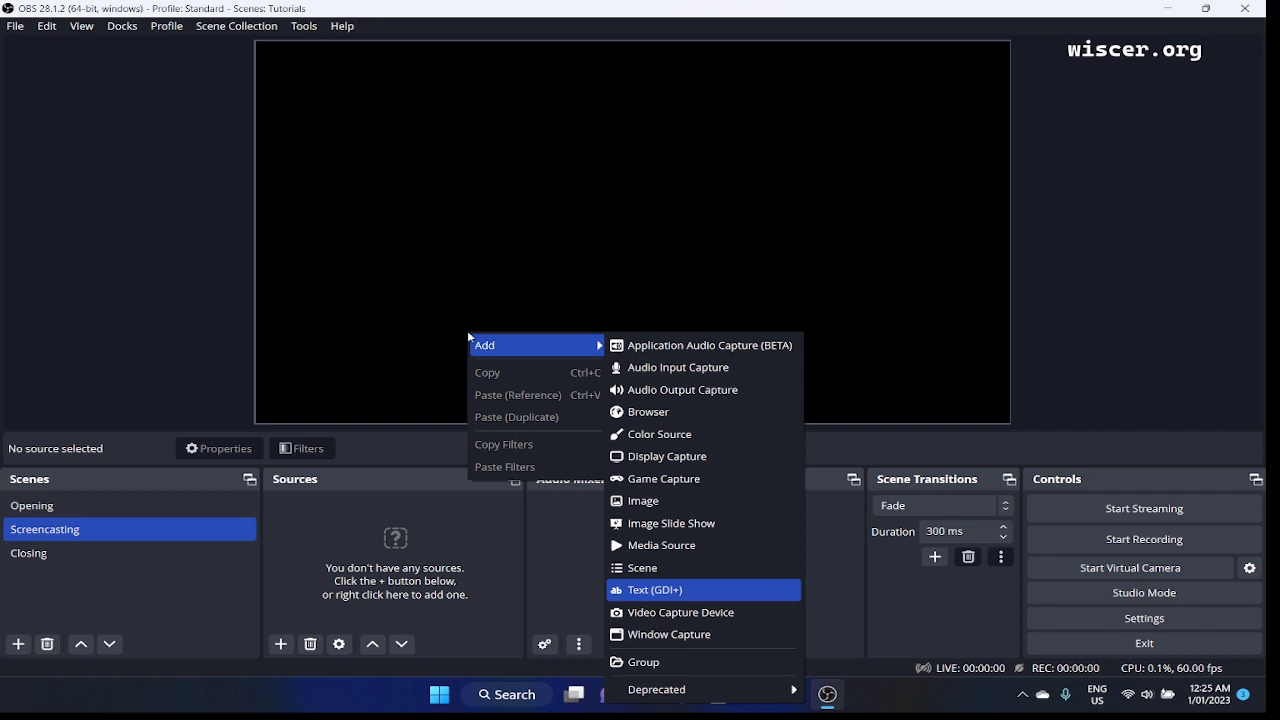
- Choose Display Capture as the type of new source for the Screencasting scene
key("Up")
key("Up")
key("Up")
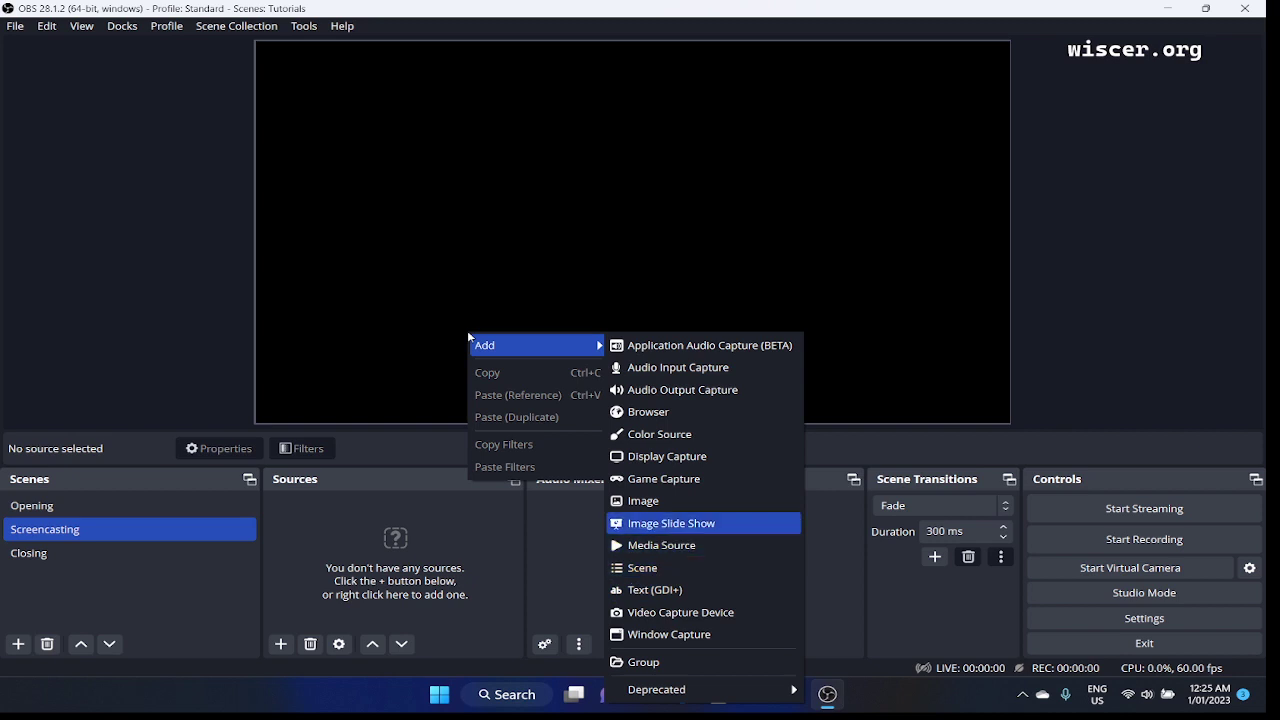
key("Up")
key("Up")
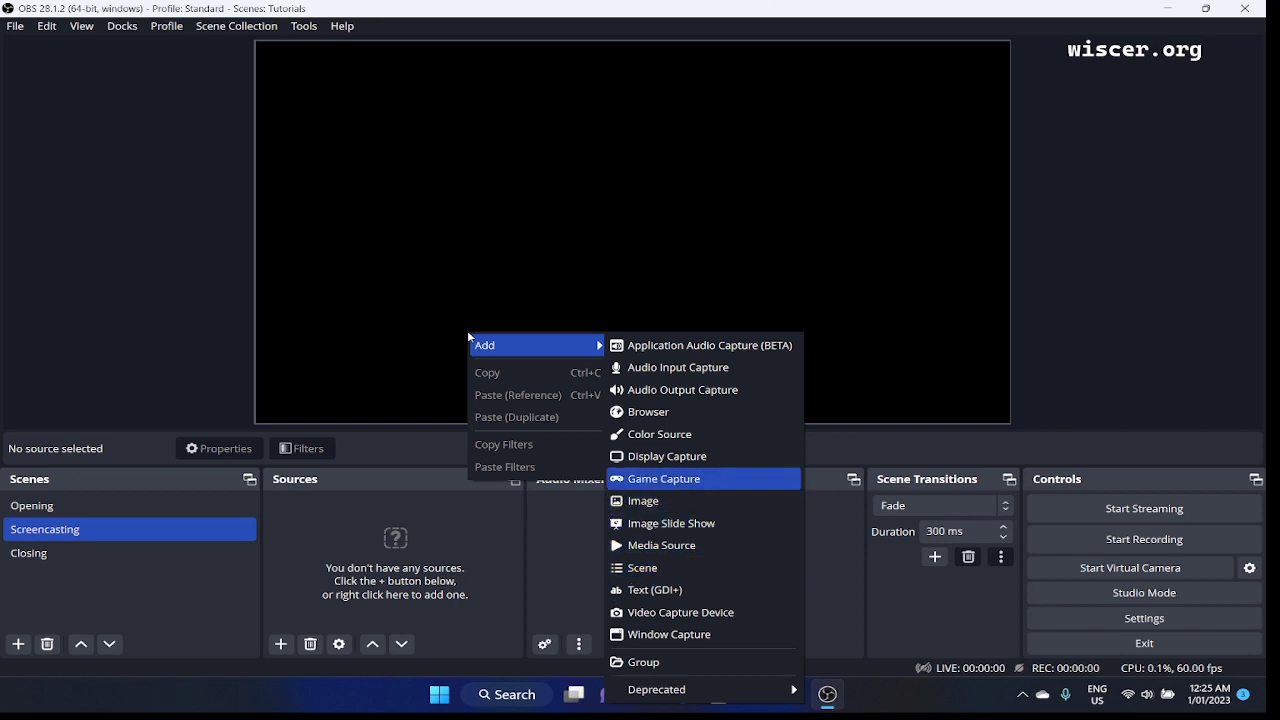
key("Up")
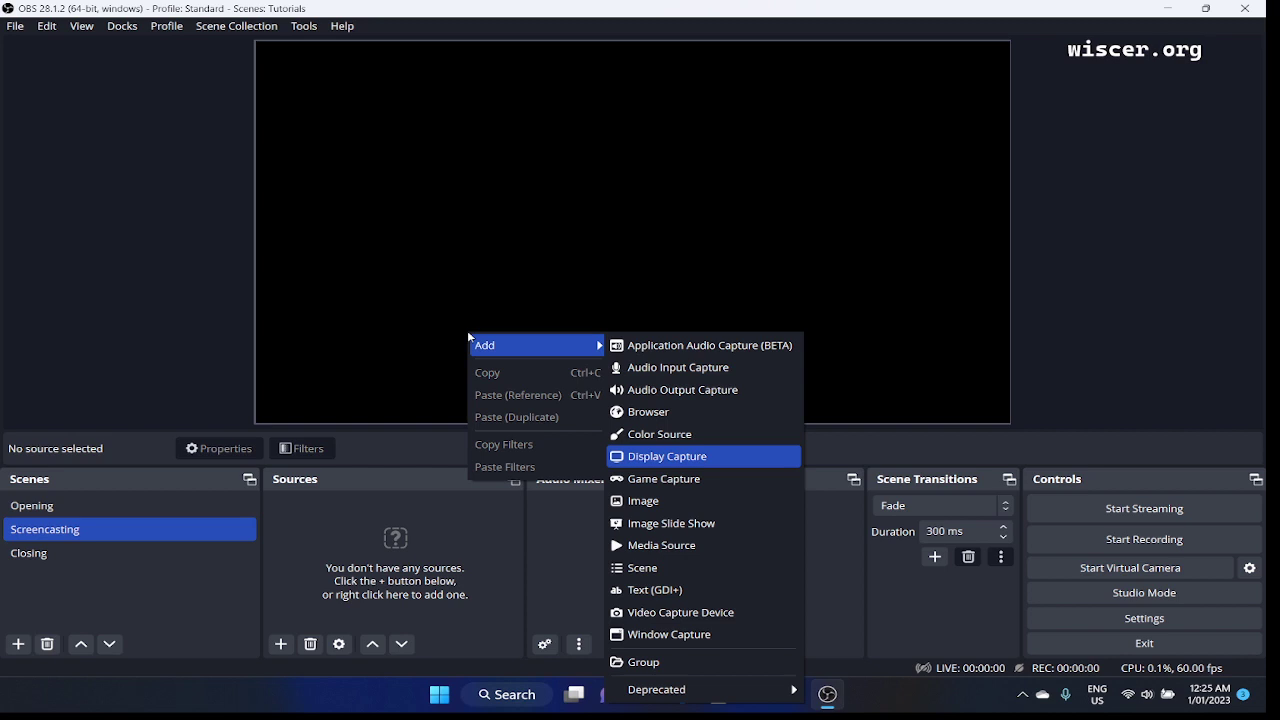
key("Return")
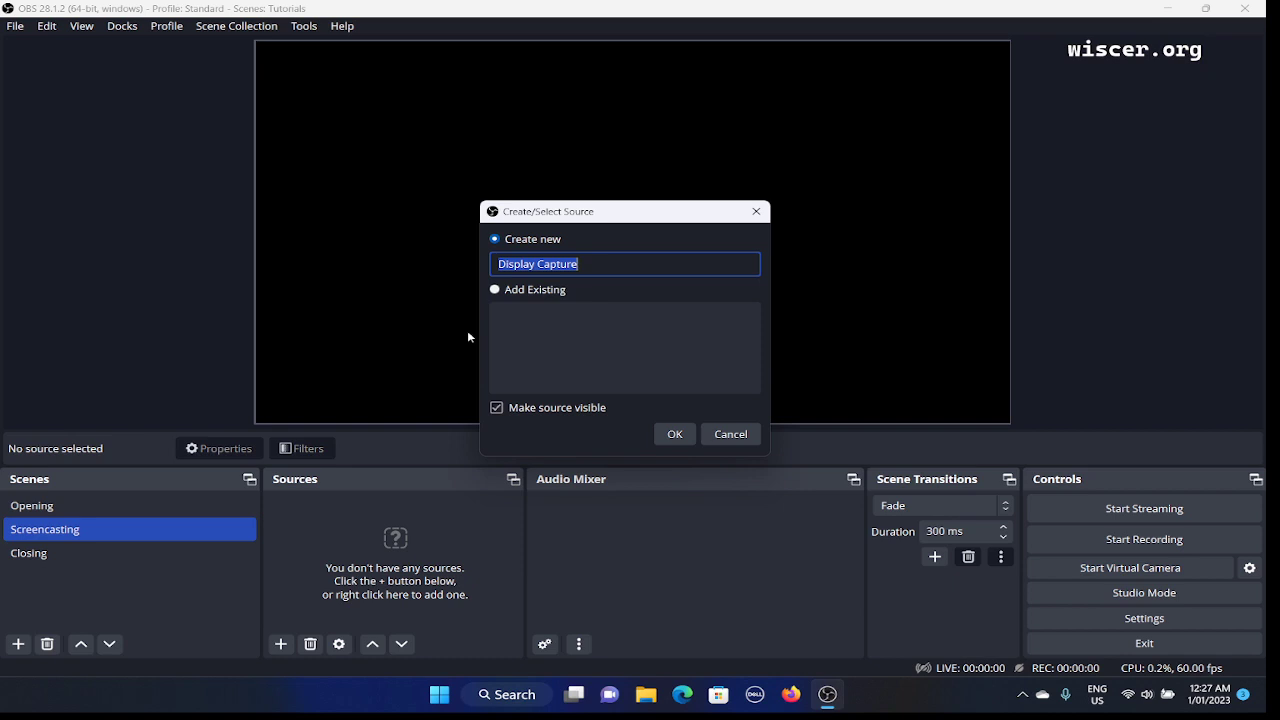
- Keep the source set to be created new and name it "Screen capture"
key("Return")
key("Tab")
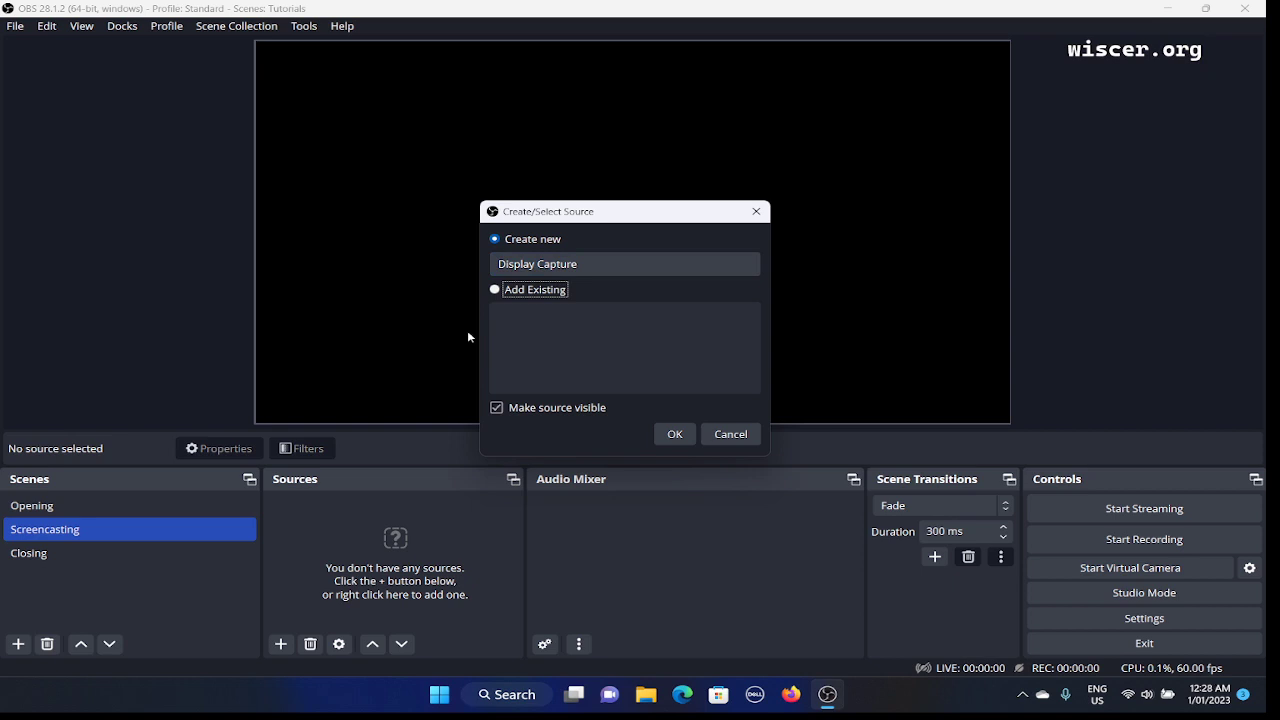
key("Up")
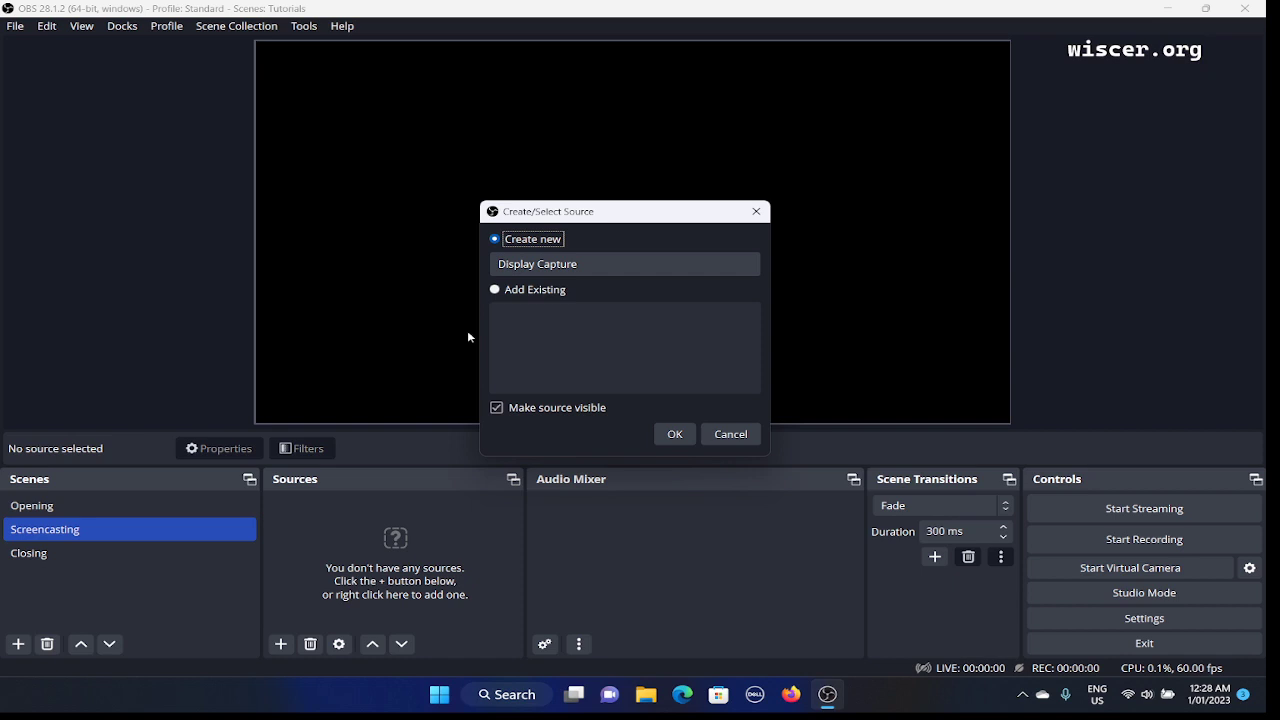
key("Tab")
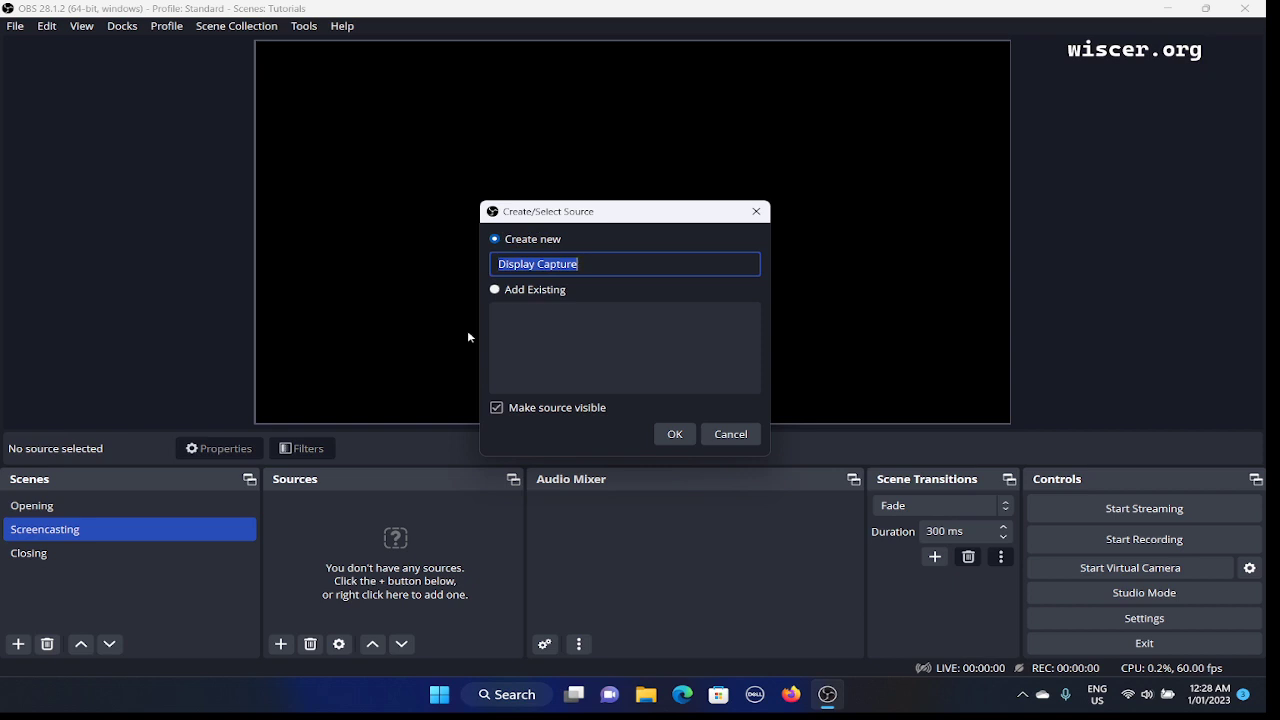
type("Scree")
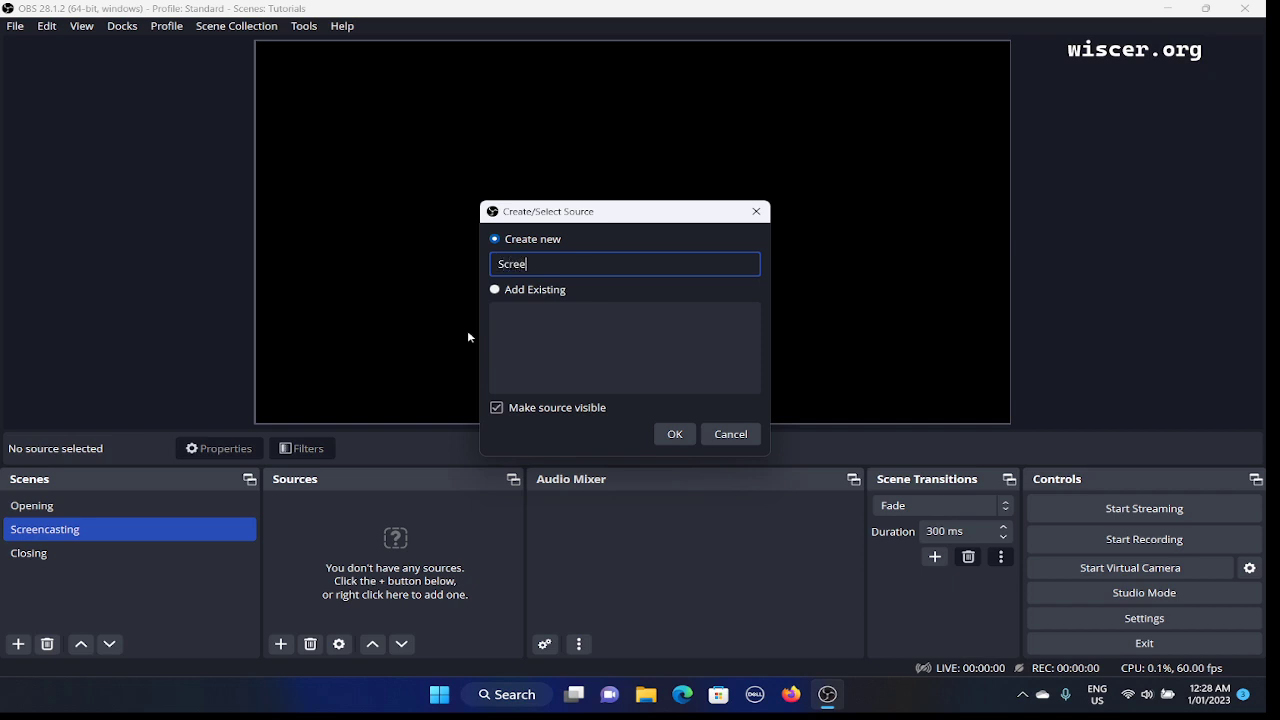
type("n capture")
- Enable Make source visible and create the Screen capture source
key("Tab")
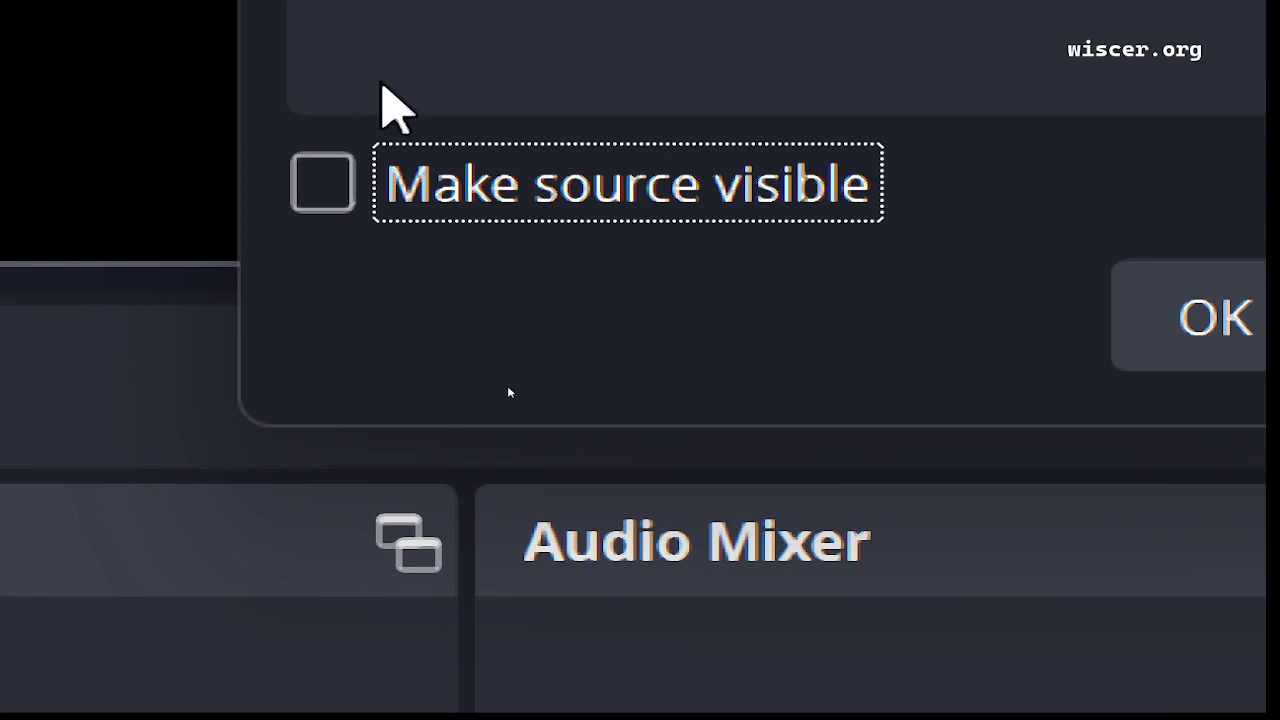
key("space")
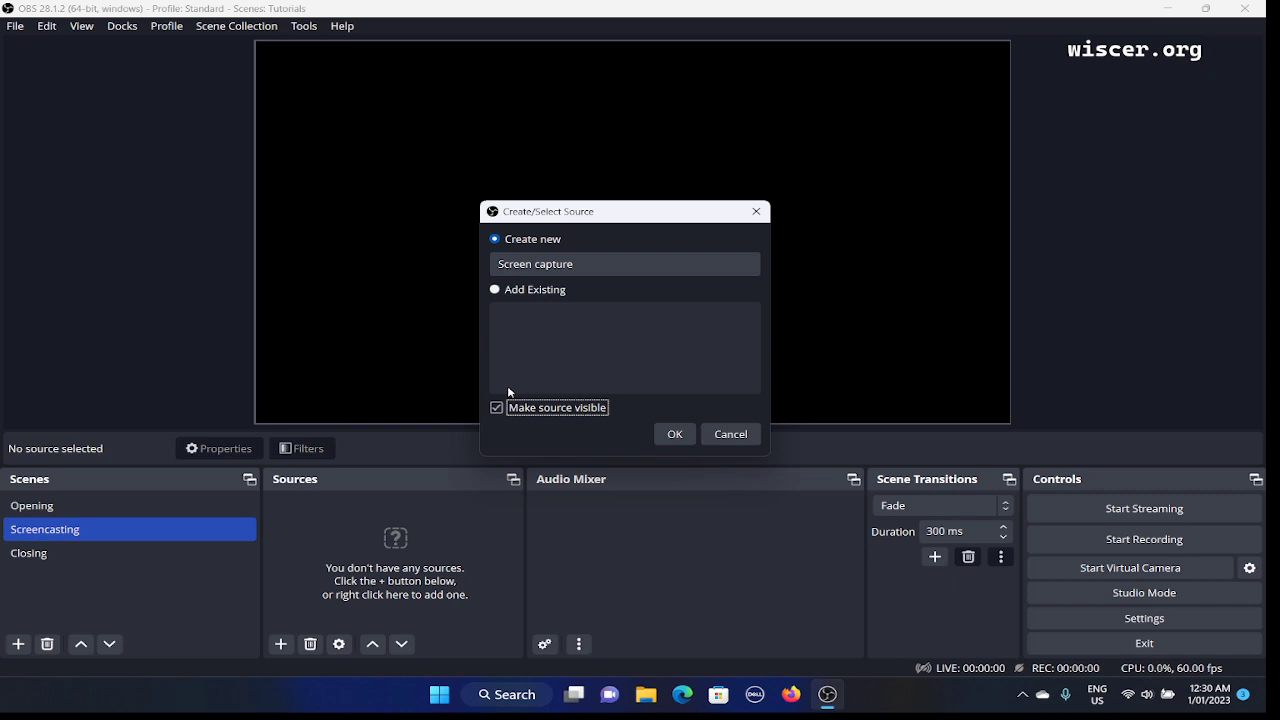
key("Tab")
key("Return")
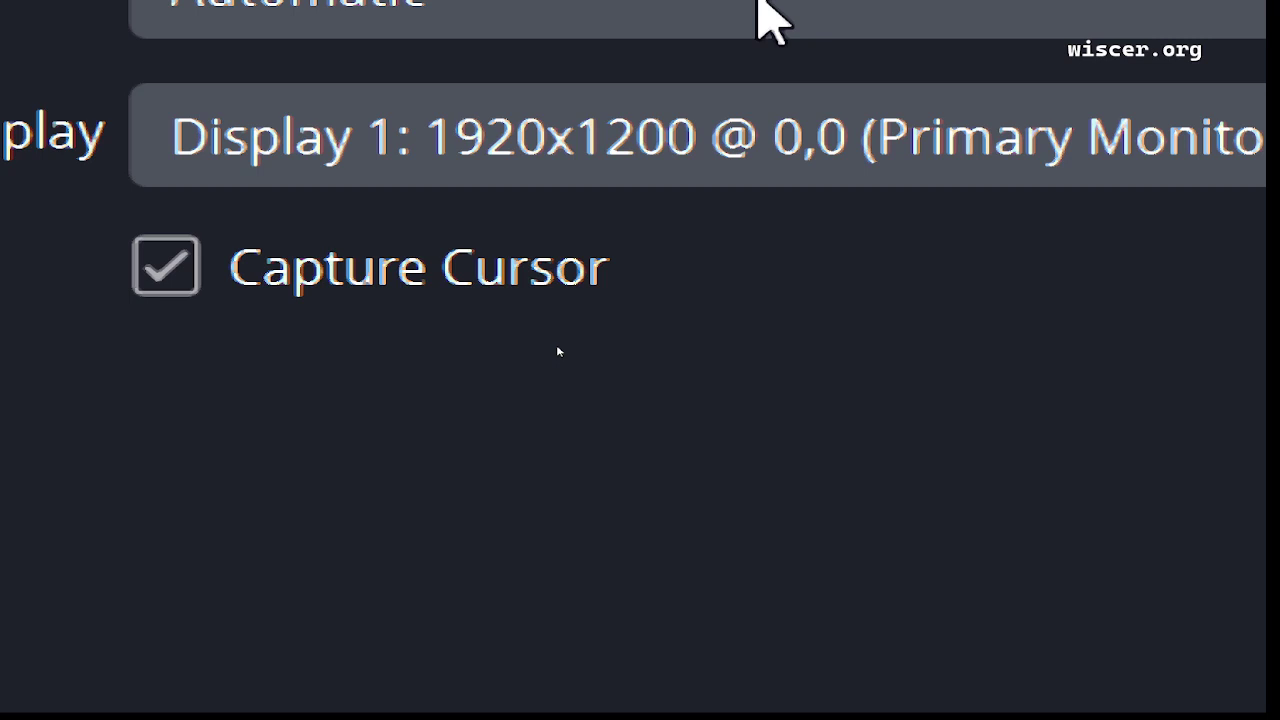
- Check the capture settings and accept them with Display 1: 1920x1200 (Primary Monitor) and Capture Cursor enabled
key("Tab")
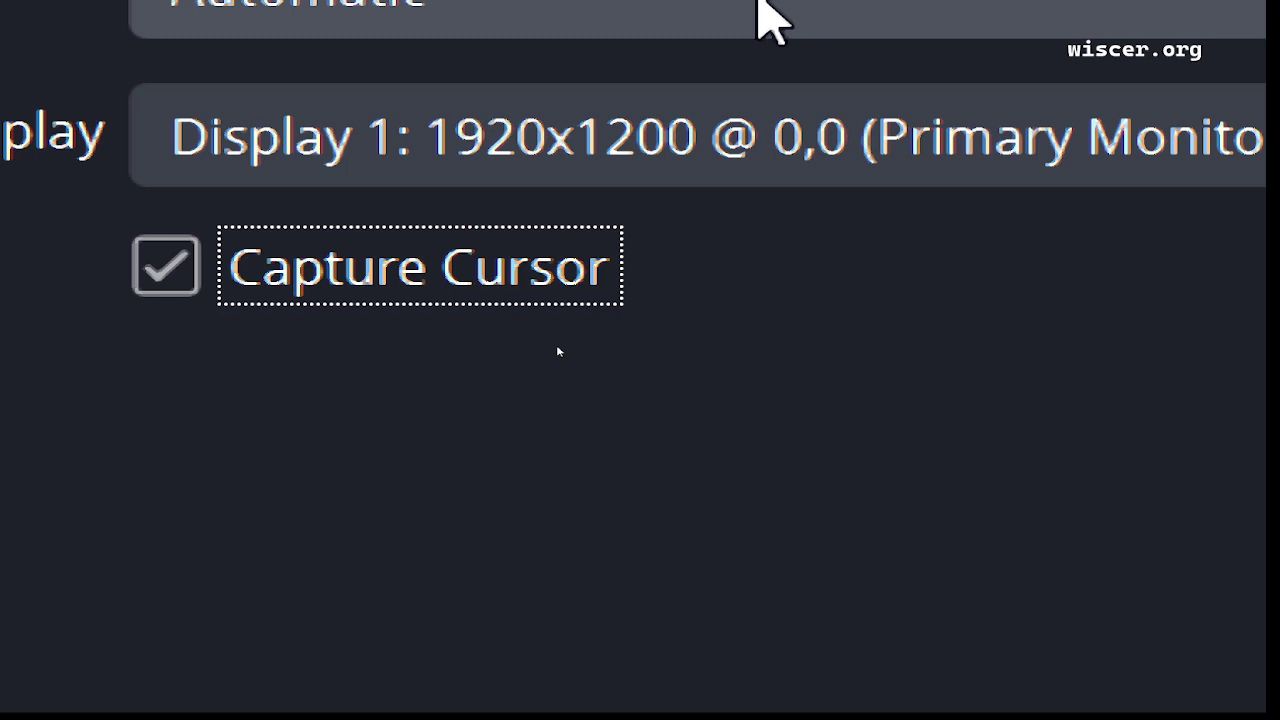
key("shift+Tab")
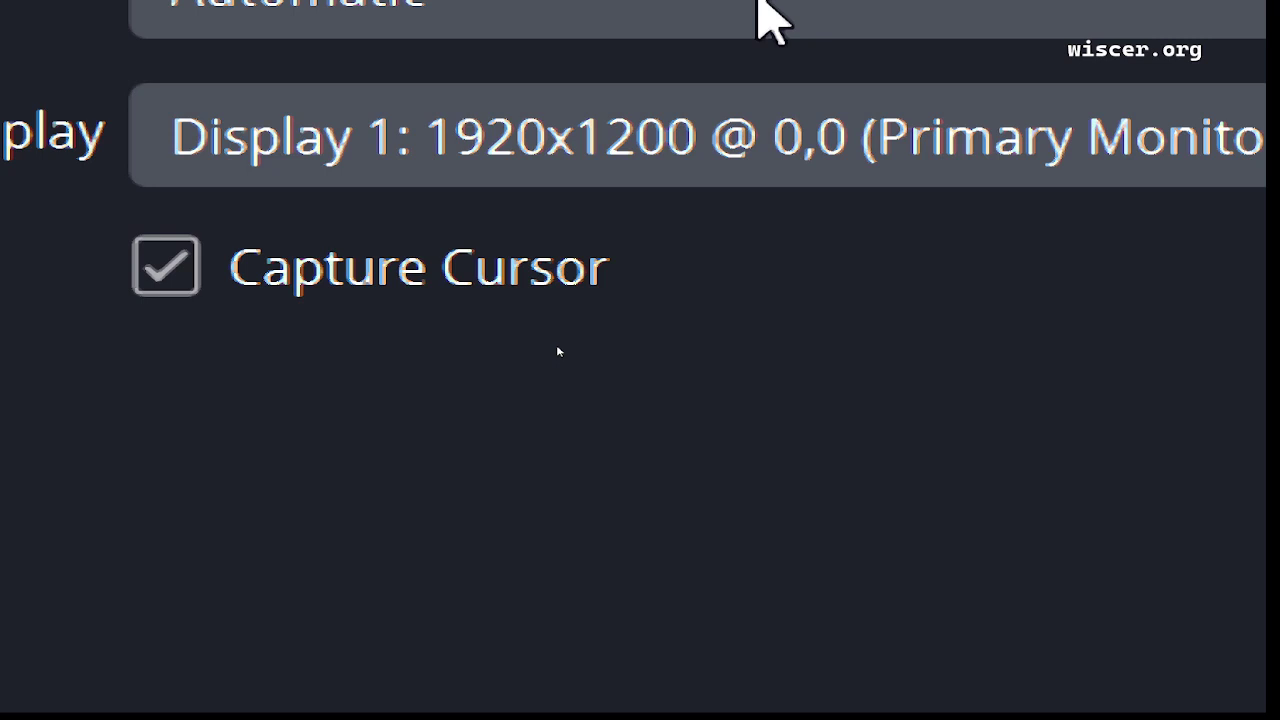
key("Tab")
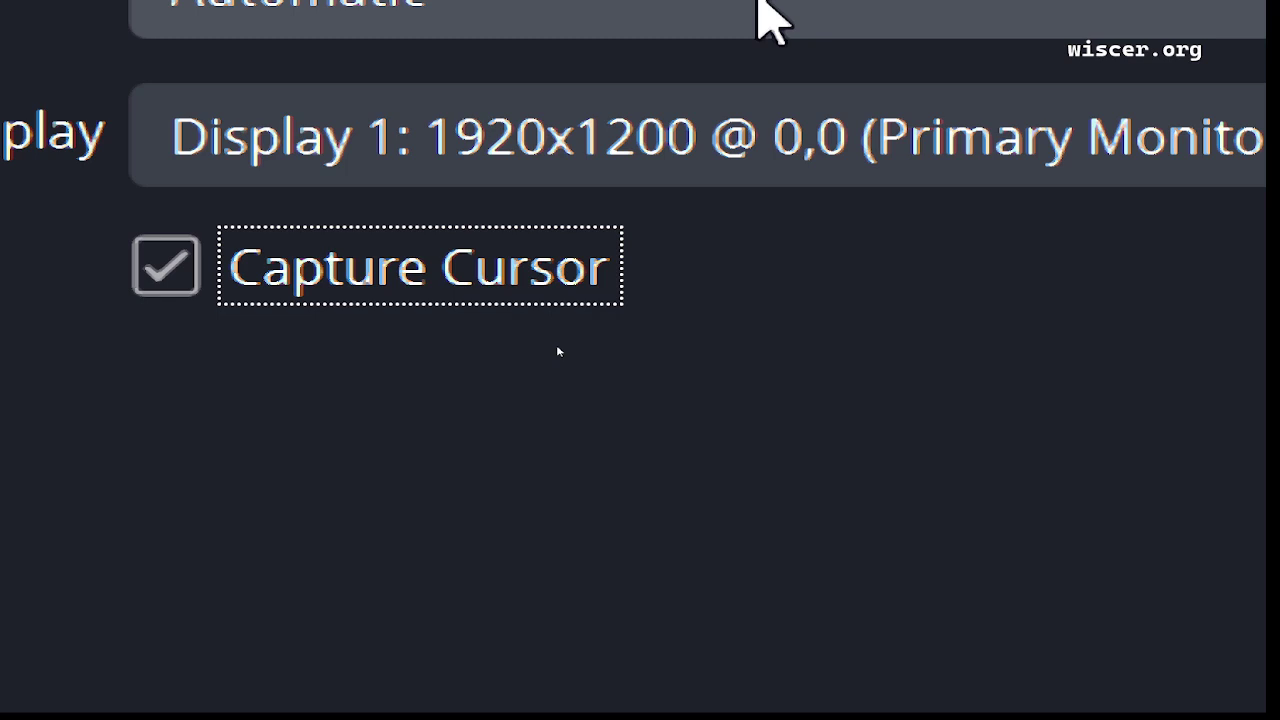
key("Tab")
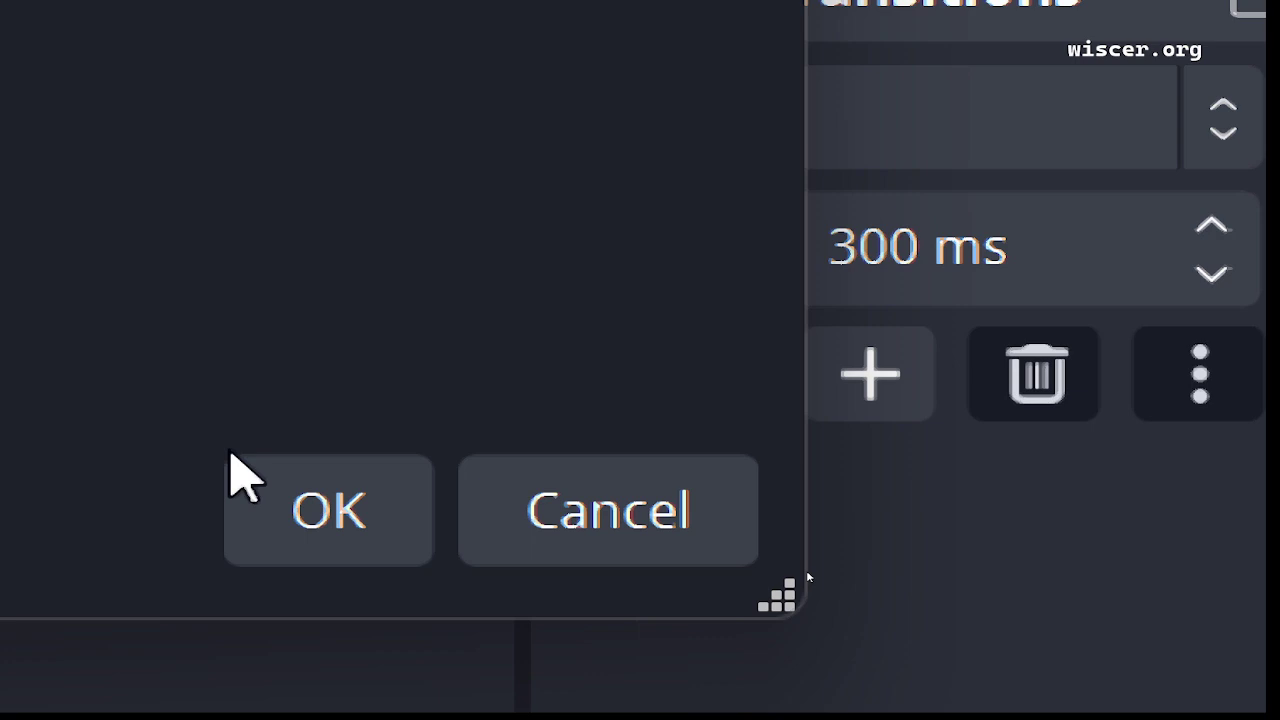
key("Tab")
key("Tab")
key("Tab")
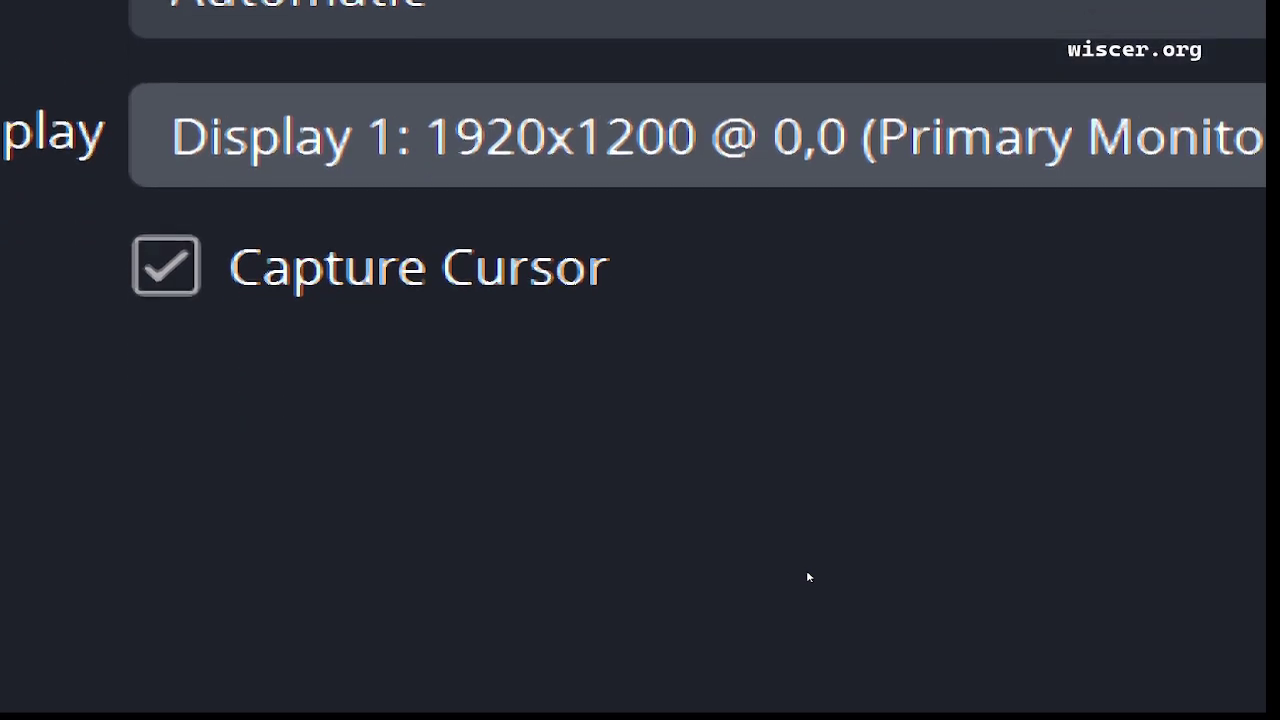
key("Tab")
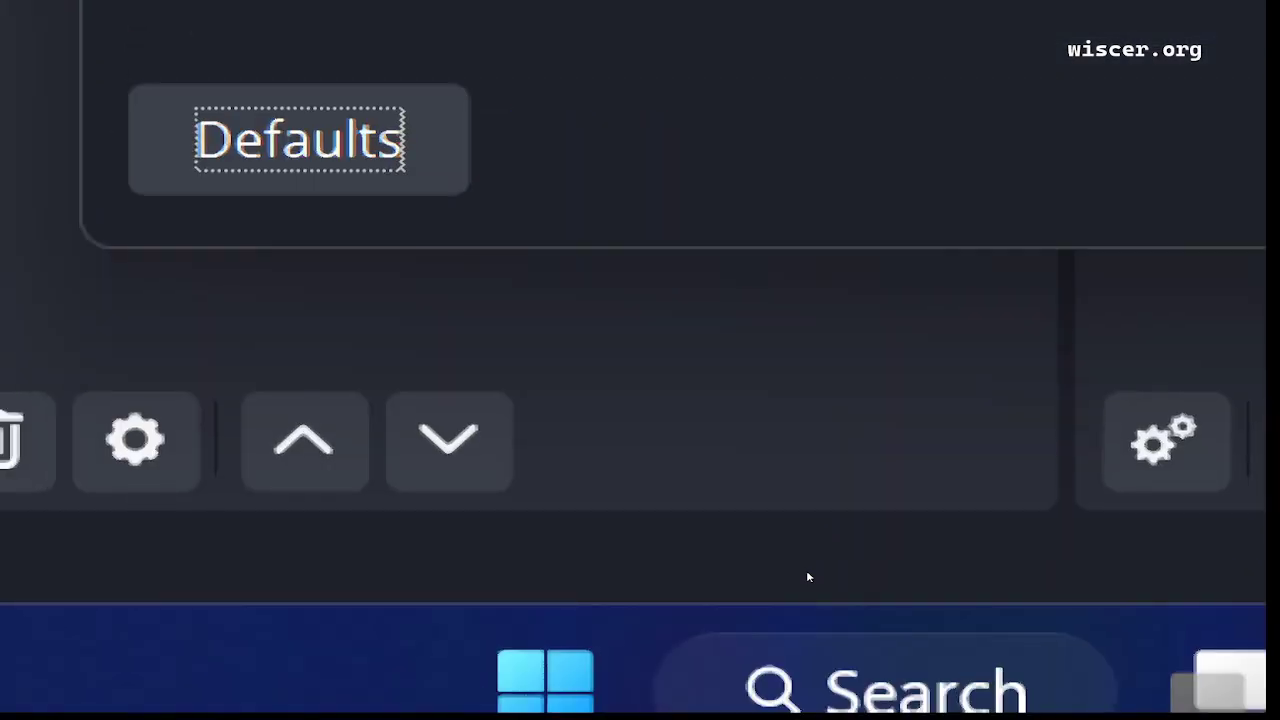
key("shift+Tab")
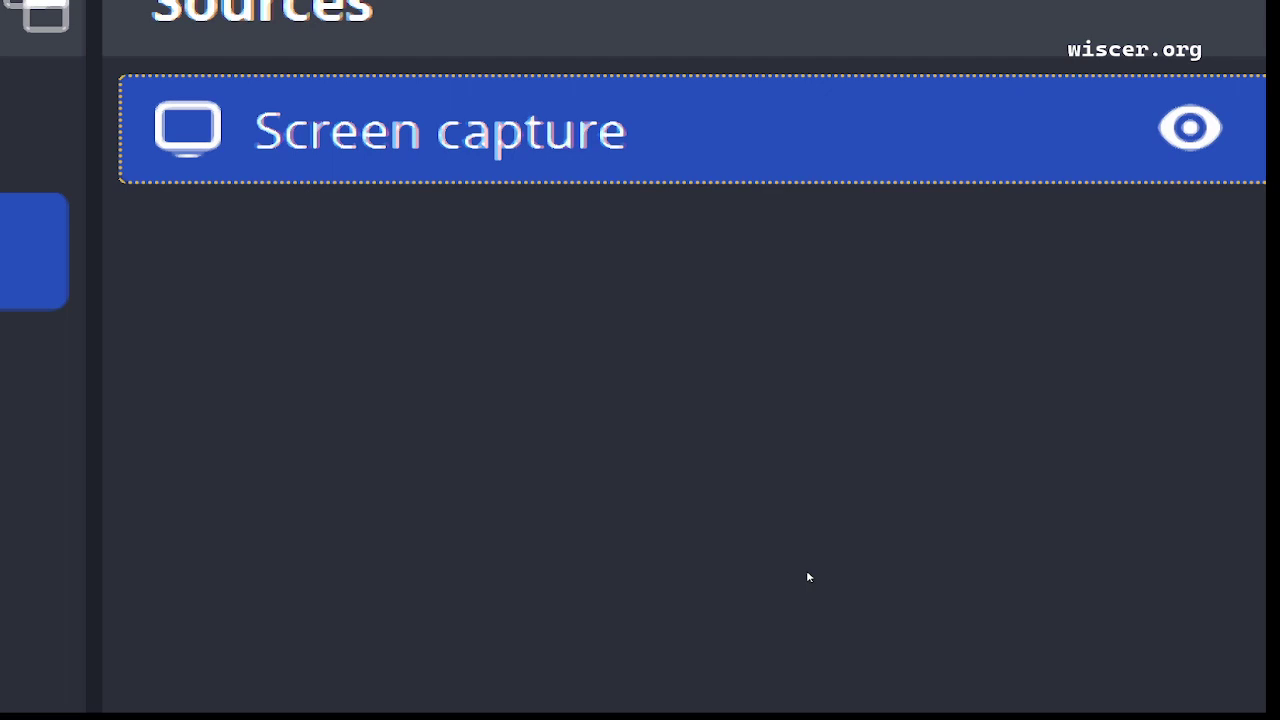
- Return the focus to the Screencasting scene in the scene list
key("shift+Tab")
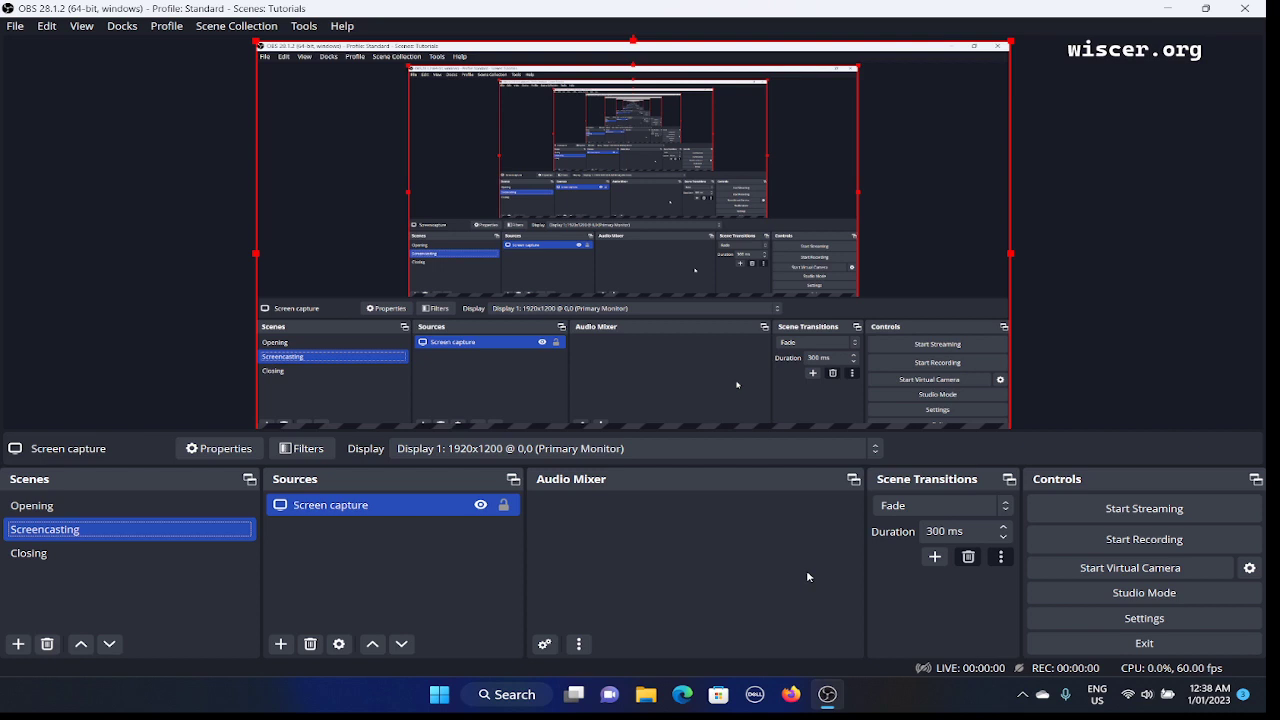
key("alt")
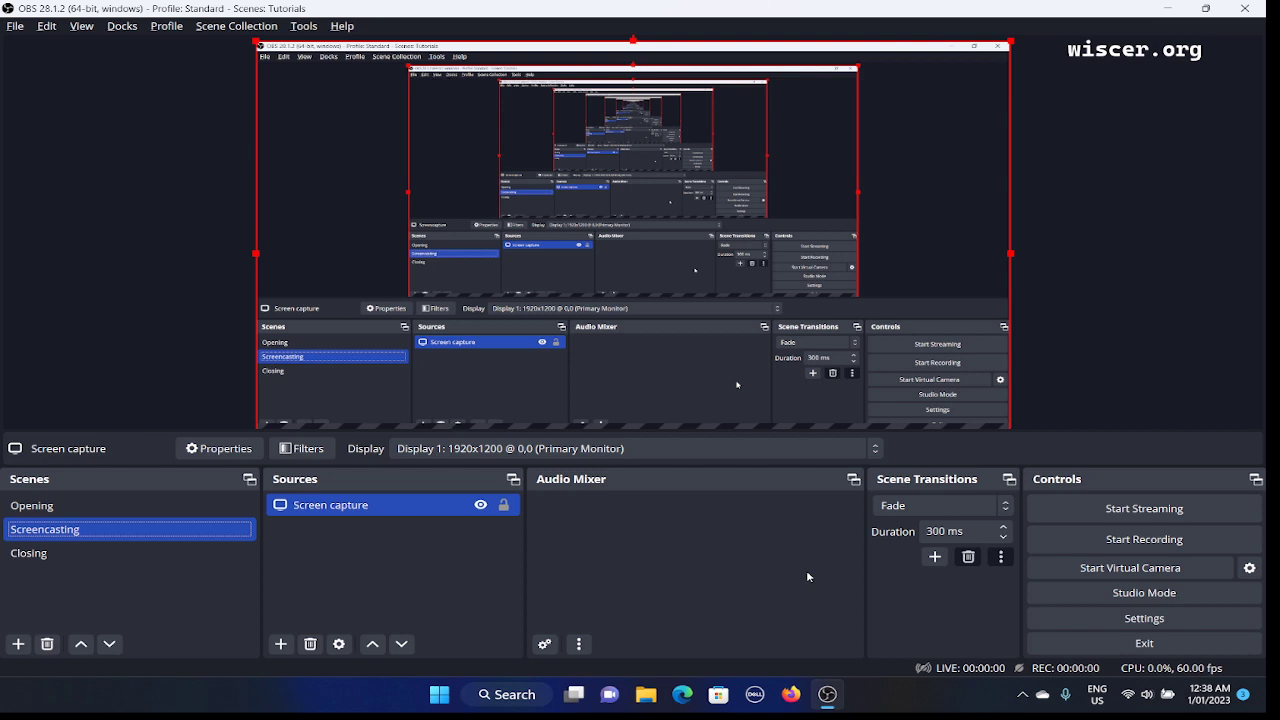